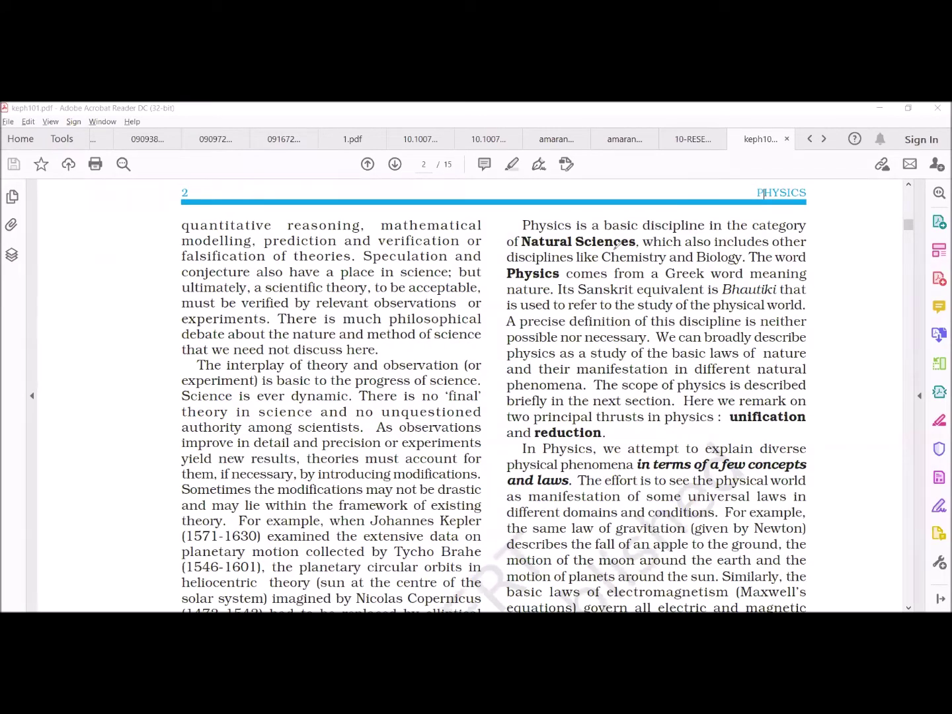
- Ink-underline 'Chemistry', clear it, then underline 'unification' and 'reduction' with temporary ink
{"action": "left_click_drag", "start_coordinate": [611, 266], "coordinate": [733, 262]}
{"action": "key", "text": "e"}
{"action": "left_click_drag", "start_coordinate": [732, 431], "coordinate": [806, 430]}
{"action": "left_click_drag", "start_coordinate": [536, 441], "coordinate": [601, 441]}
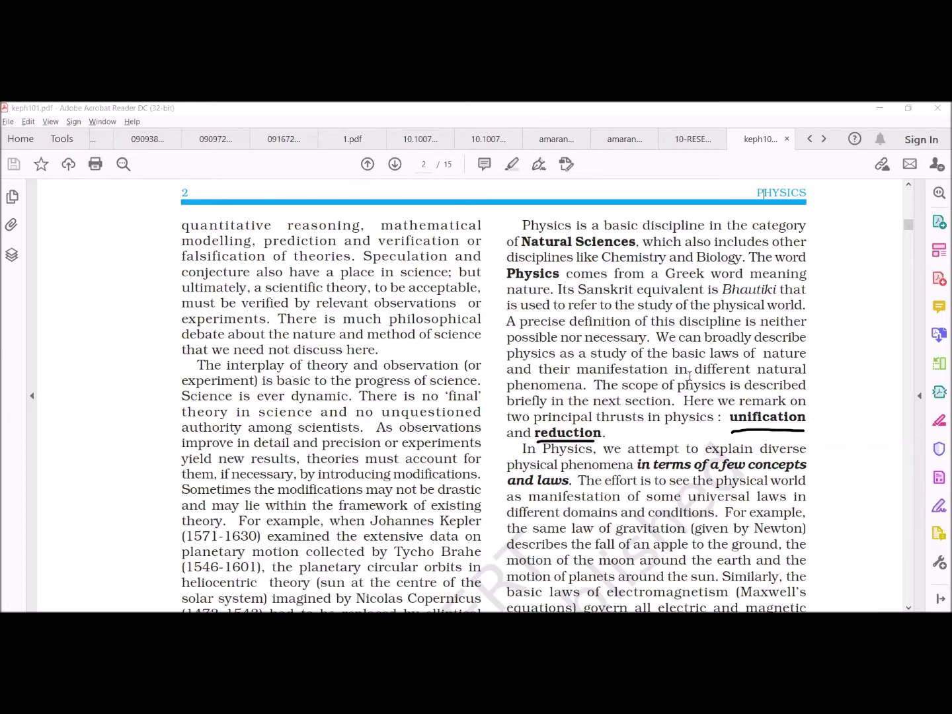
{"action": "scroll", "coordinate": [689, 377], "scroll_direction": "down", "scroll_amount": 2}
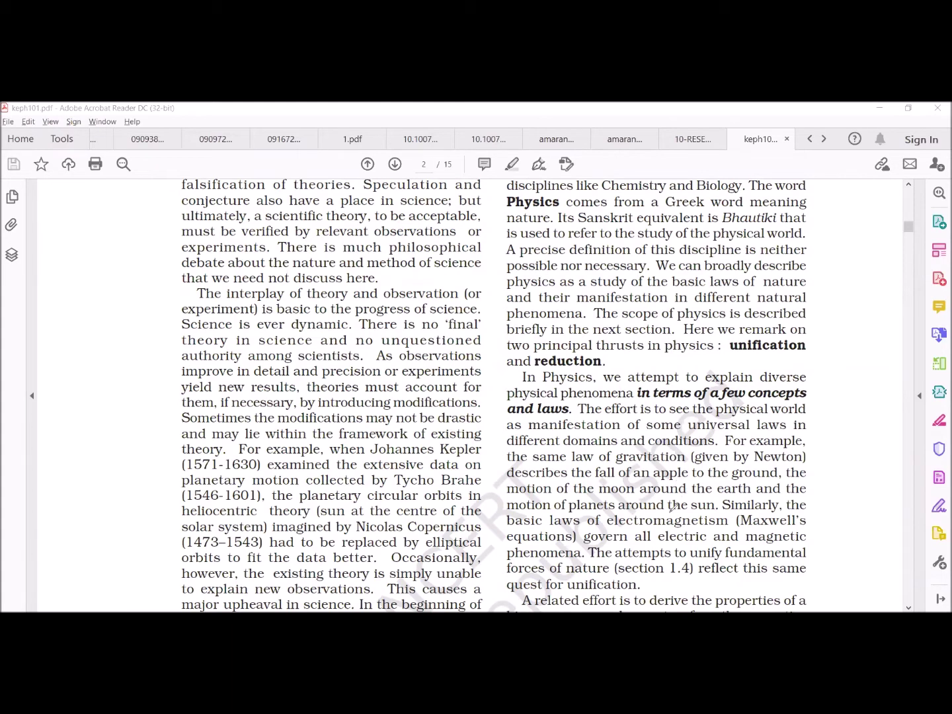
{"action": "scroll", "coordinate": [718, 194], "scroll_direction": "up", "scroll_amount": 1}
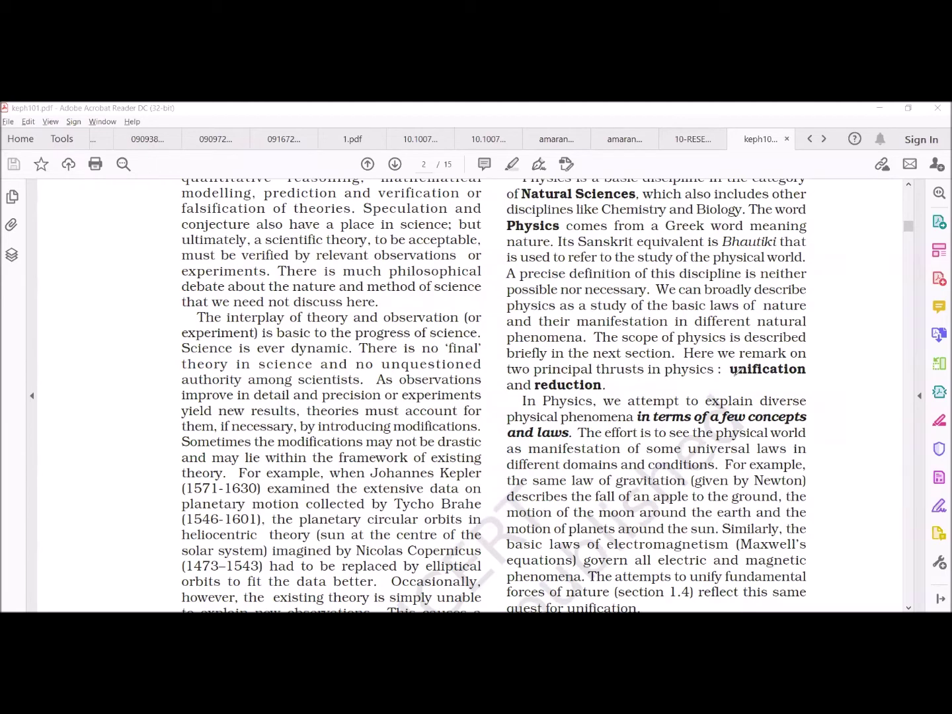
{"action": "mouse_move", "coordinate": [726, 379]}
{"action": "left_mouse_down"}
{"action": "mouse_move", "coordinate": [804, 379]}
{"action": "mouse_move", "coordinate": [725, 384]}
{"action": "left_mouse_up"}
{"action": "left_click_drag", "start_coordinate": [729, 368], "coordinate": [796, 385]}
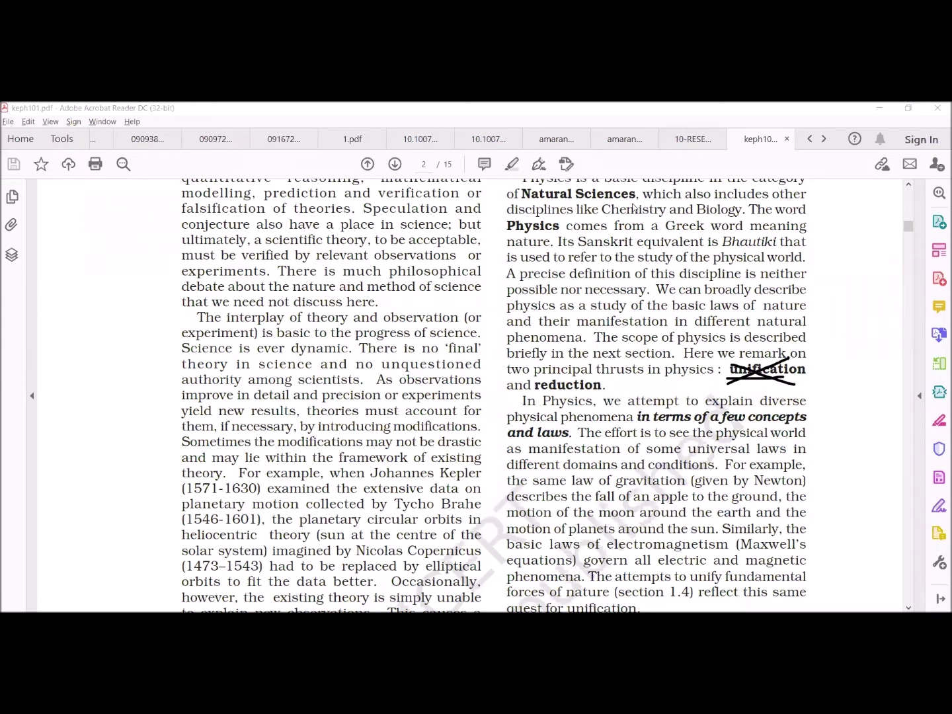
{"action": "key", "text": "ctrl+z"}
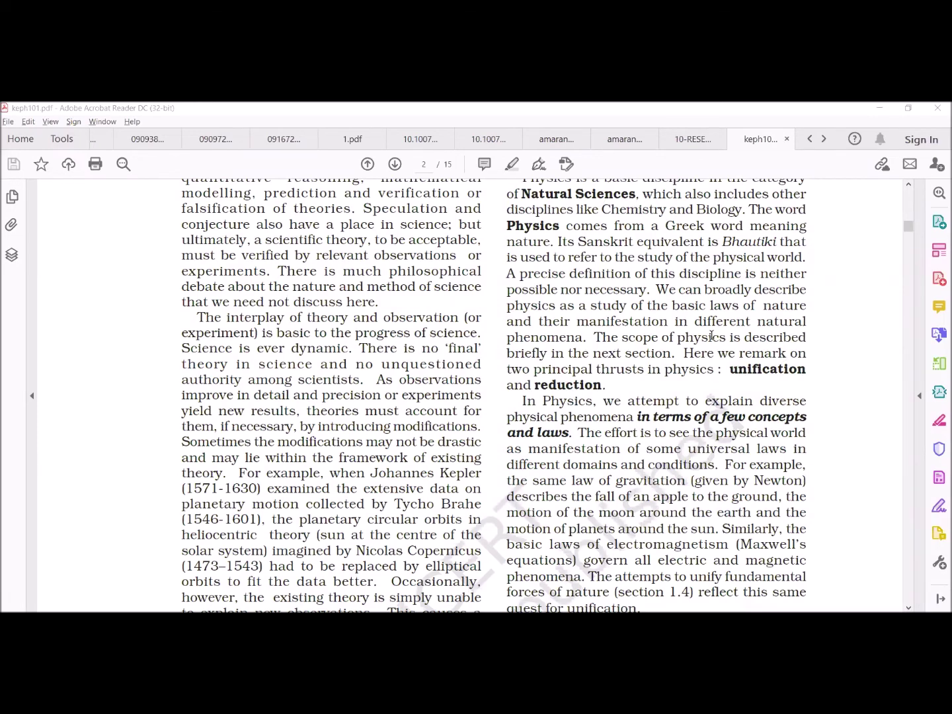
{"action": "scroll", "coordinate": [711, 336], "scroll_direction": "down", "scroll_amount": 3}
{"action": "scroll", "coordinate": [711, 336], "scroll_direction": "down", "scroll_amount": 1}
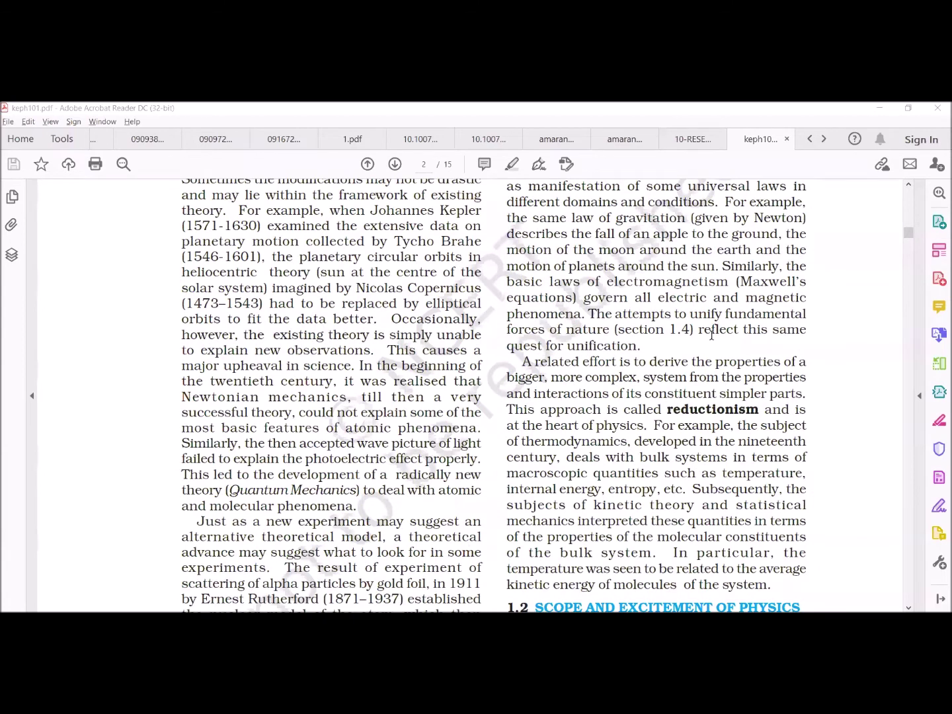